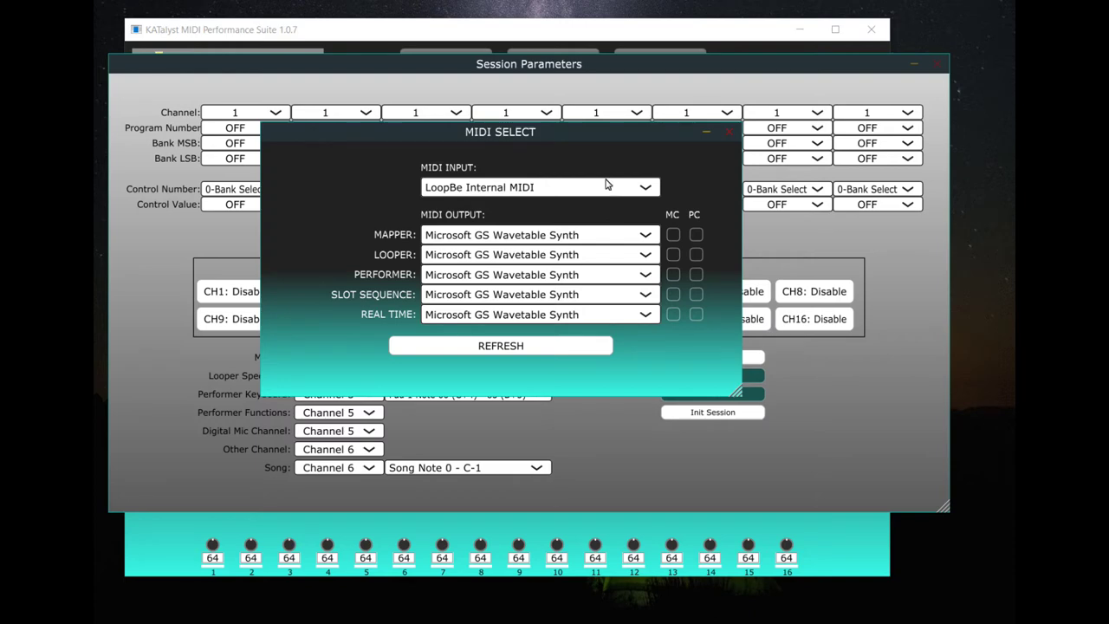
# Check which devices are available for the MIDI input and the Mapper output.
pyautogui.click(605, 190)
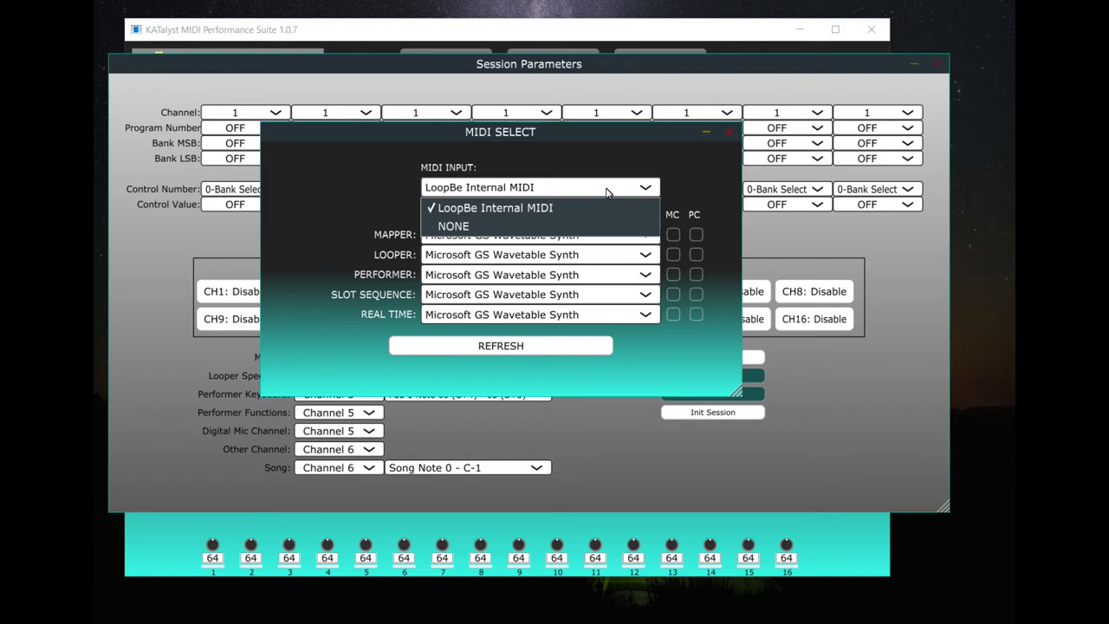
pyautogui.click(717, 170)
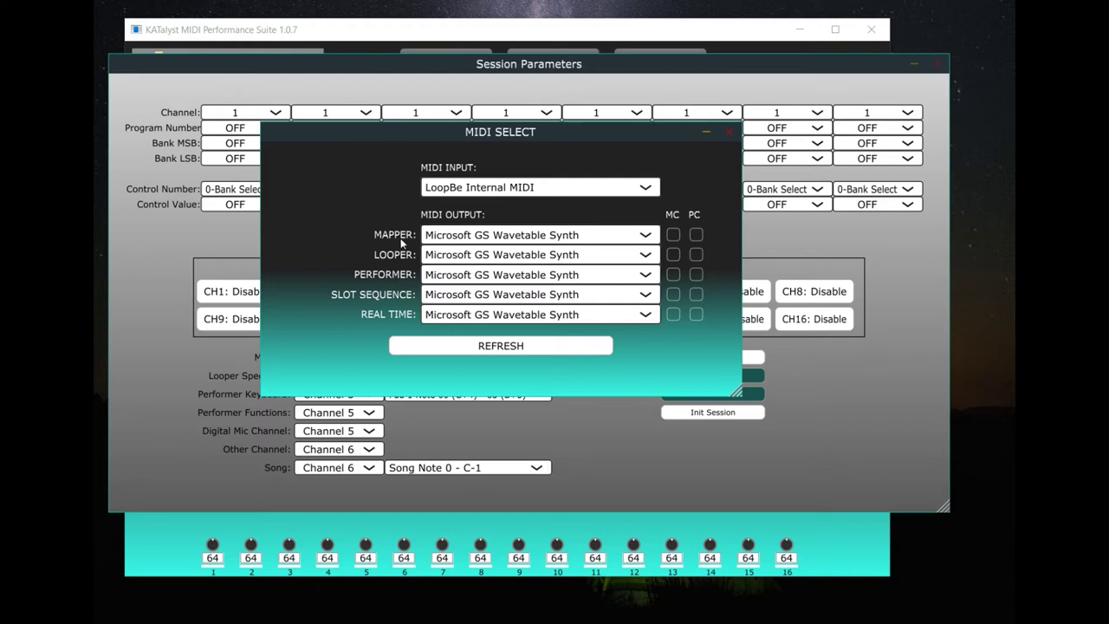
pyautogui.click(466, 236)
pyautogui.click(466, 236)
pyautogui.click(466, 235)
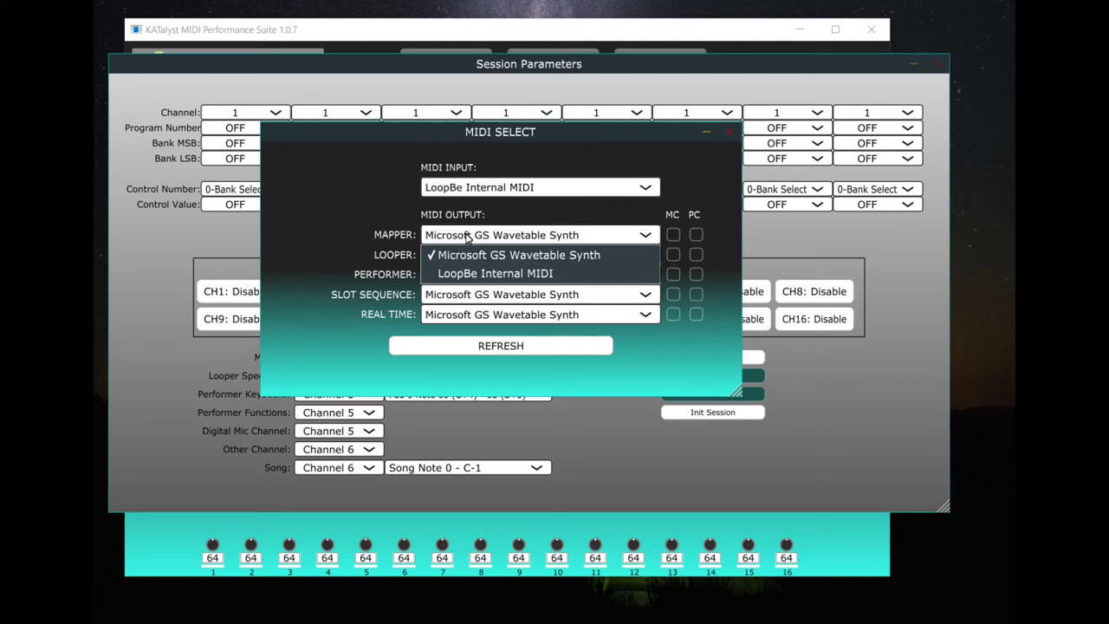
pyautogui.click(528, 255)
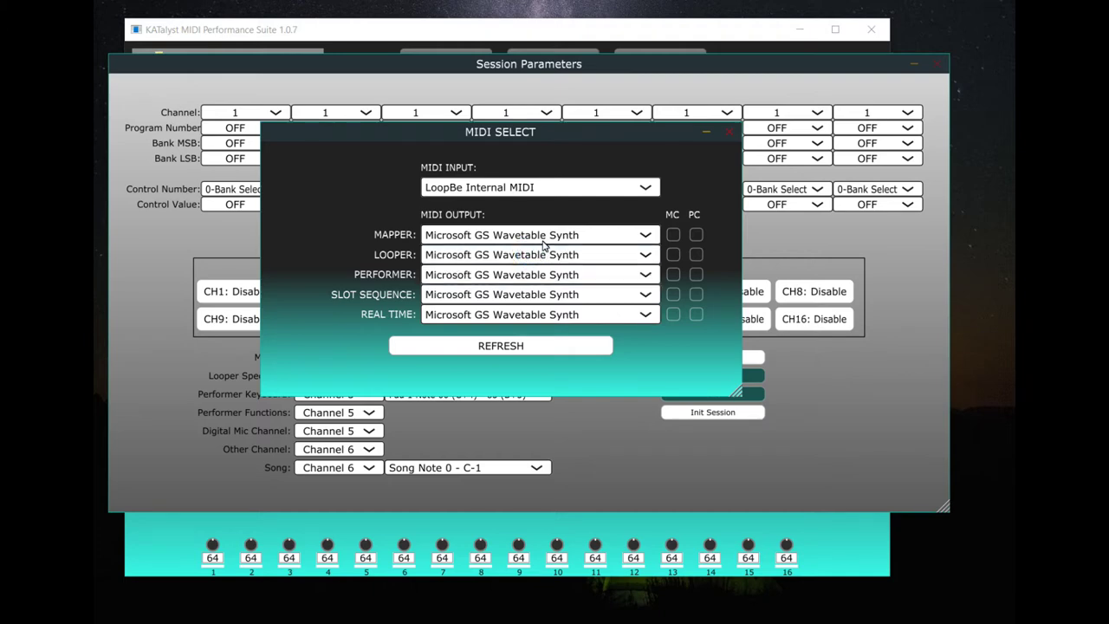
# Route the Mapper, Looper and Real Time MIDI outputs to LoopBe Internal MIDI.
pyautogui.click(544, 236)
pyautogui.click(531, 272)
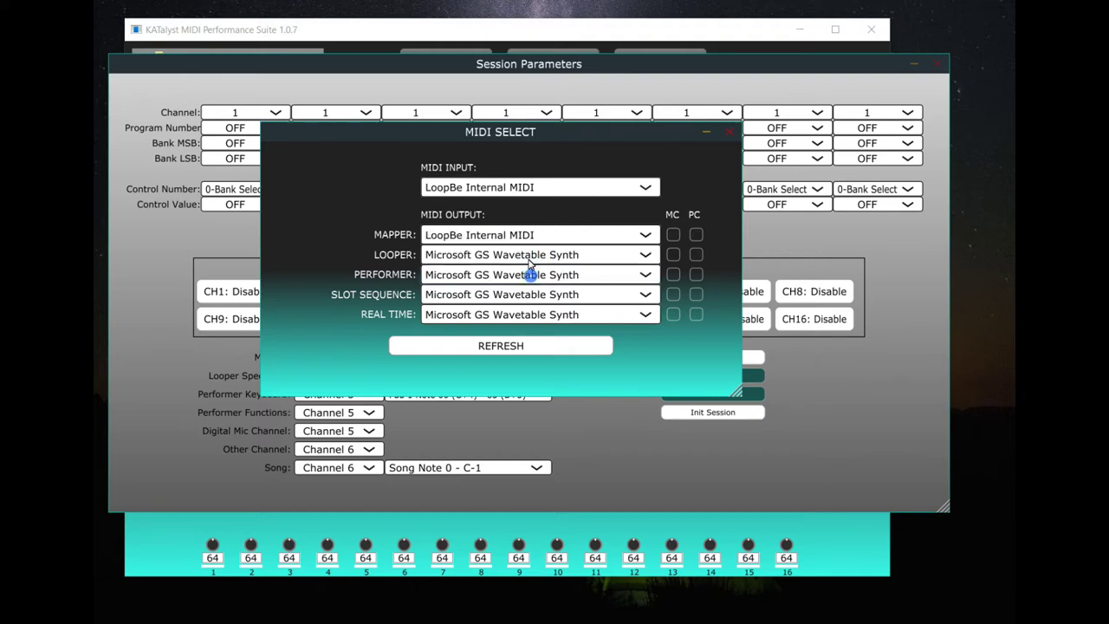
pyautogui.click(528, 255)
pyautogui.click(529, 293)
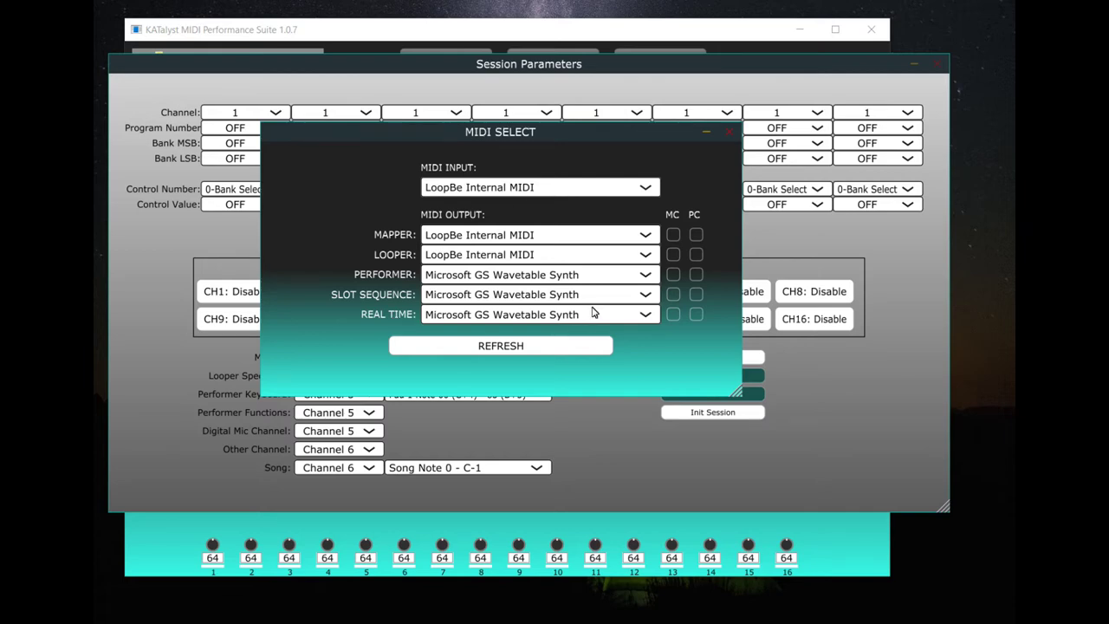
pyautogui.click(544, 316)
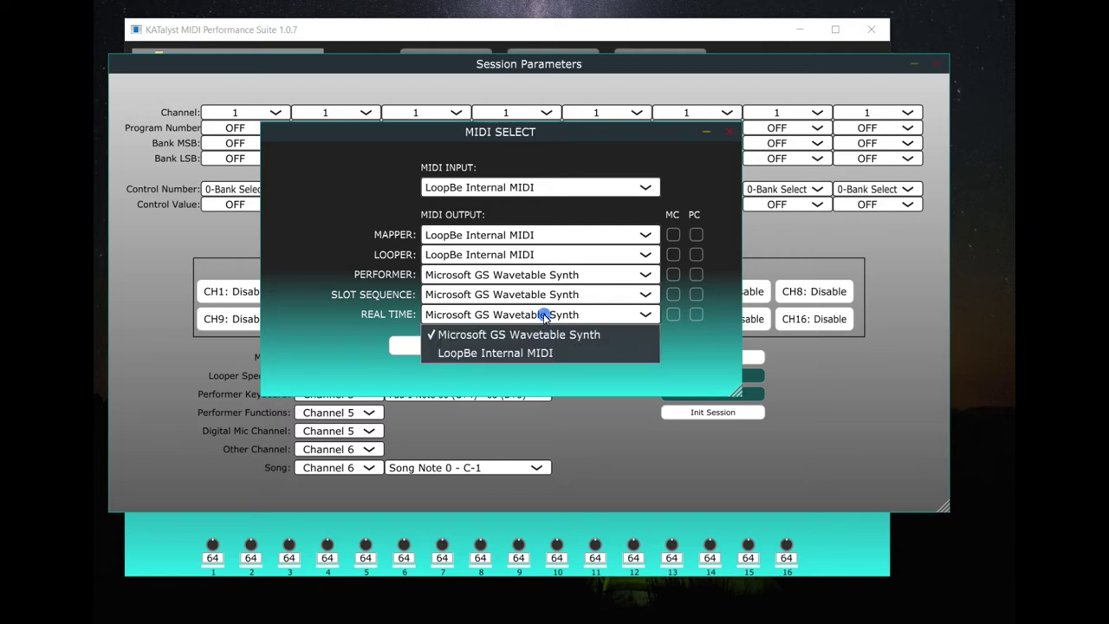
pyautogui.click(527, 356)
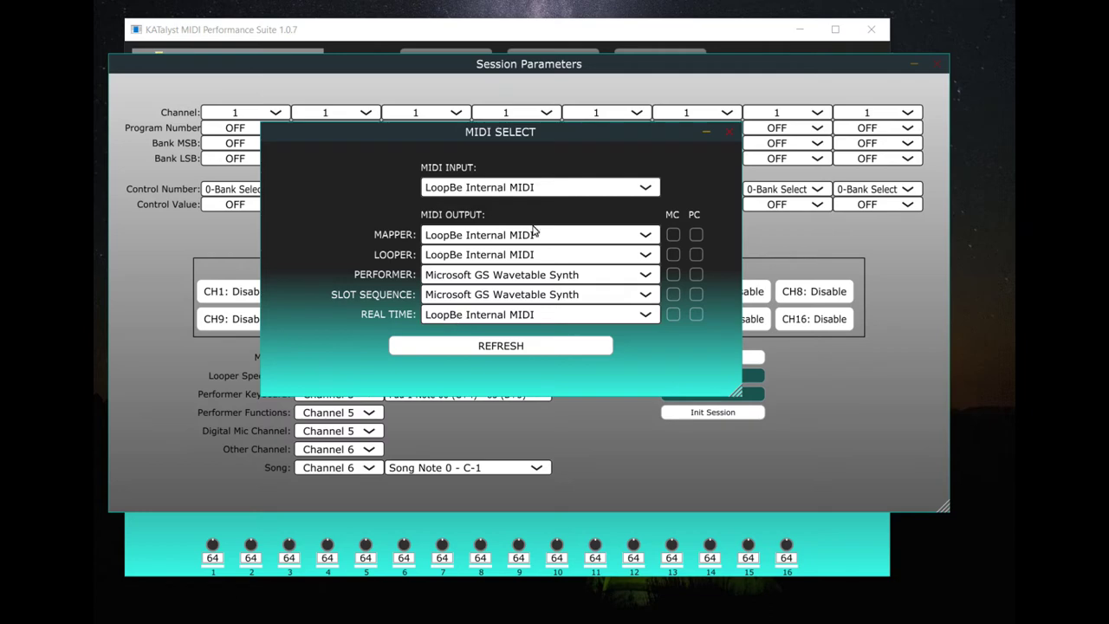
# Enable MC for the Mapper, Looper, Slot Sequence and Real Time outputs, and PC for Looper, Performer, Slot Sequence and Real Time.
pyautogui.moveTo(580, 132); pyautogui.dragTo(474, 152)
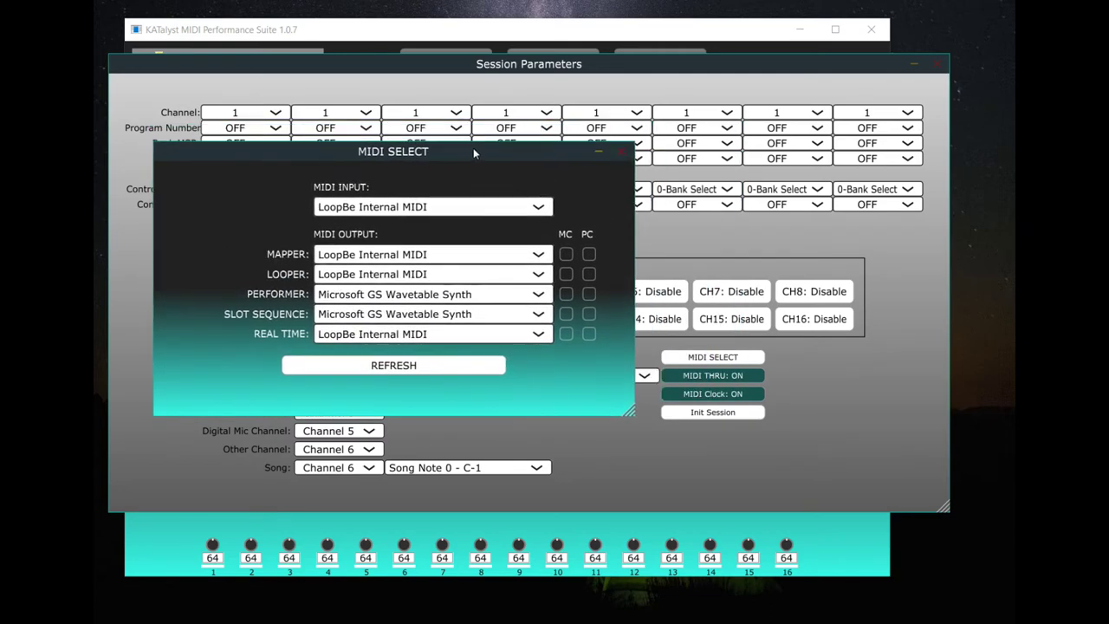
pyautogui.click(566, 254)
pyautogui.click(567, 274)
pyautogui.click(566, 315)
pyautogui.click(566, 335)
pyautogui.click(590, 274)
pyautogui.click(589, 293)
pyautogui.click(589, 314)
pyautogui.click(591, 335)
pyautogui.click(623, 154)
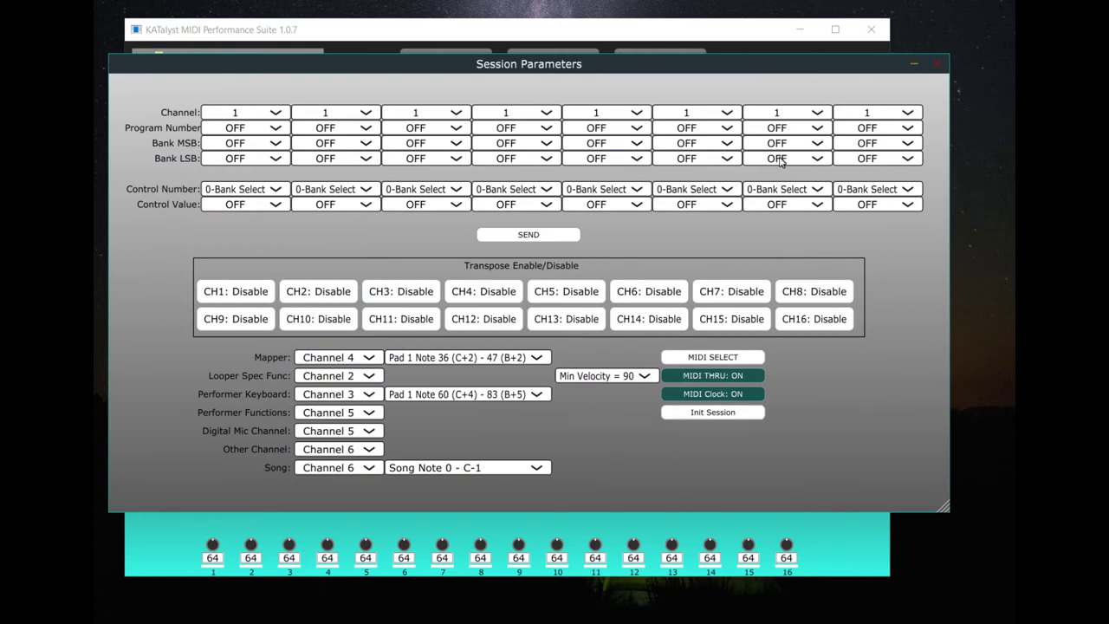
# Switch MIDI Thru and MIDI Clock off and back on.
pyautogui.click(707, 374)
pyautogui.click(707, 374)
pyautogui.click(701, 375)
pyautogui.click(701, 374)
pyautogui.click(724, 395)
pyautogui.click(723, 395)
# Switch the first column's channel to 10 and back to 1.
pyautogui.click(275, 114)
pyautogui.click(232, 254)
pyautogui.click(276, 113)
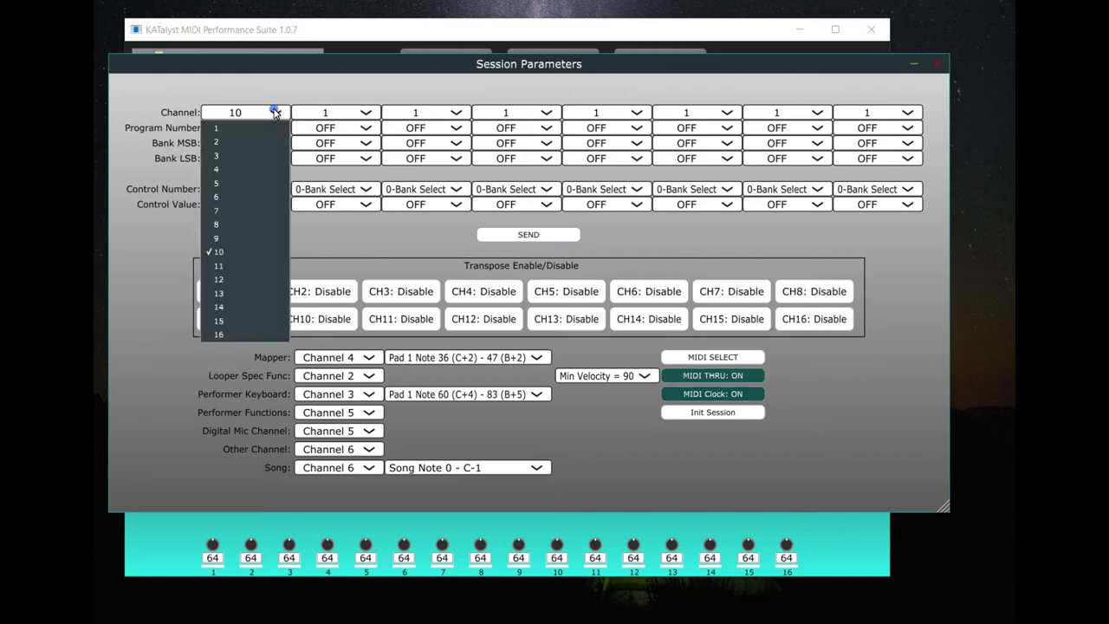
pyautogui.click(258, 129)
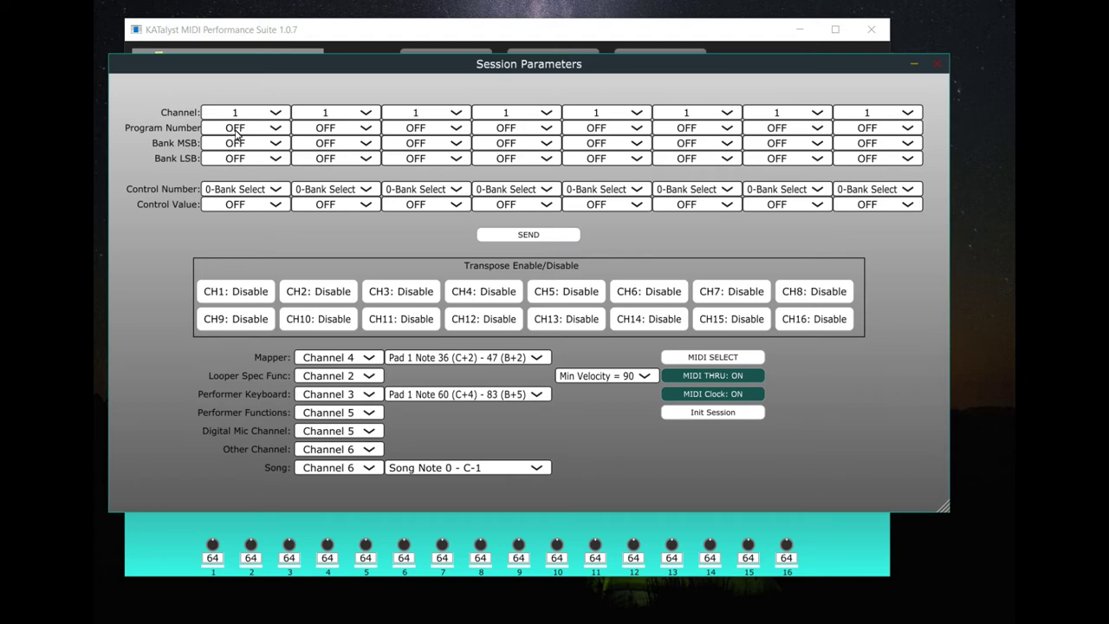
# Set the second column's channel to 2 and look through the first column's control number choices.
pyautogui.click(361, 112)
pyautogui.click(352, 143)
pyautogui.click(258, 189)
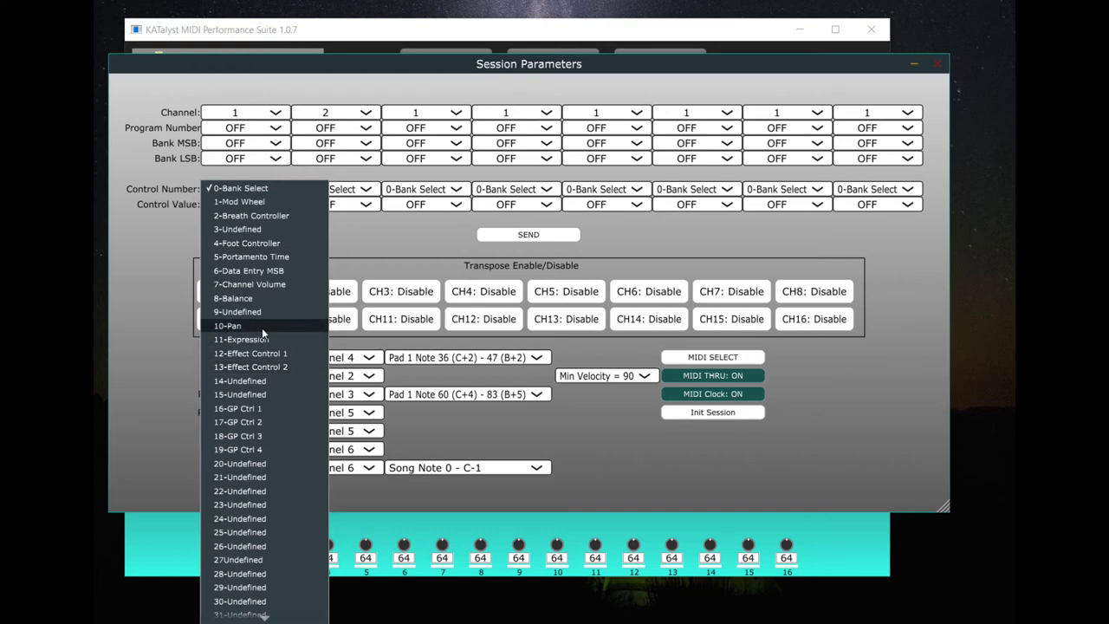
pyautogui.click(396, 240)
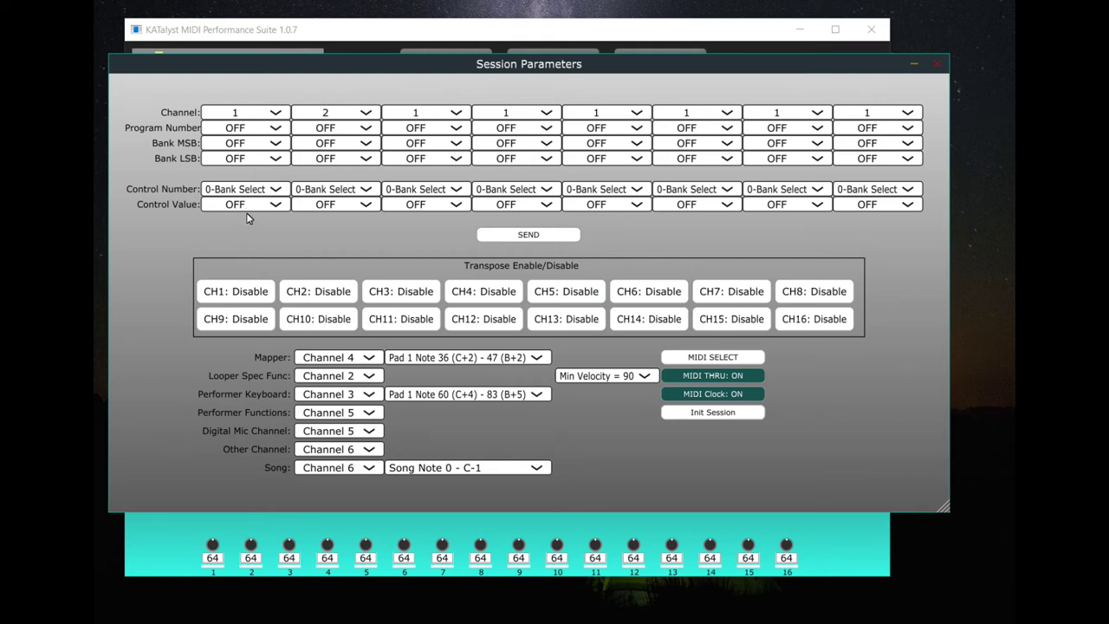
# Send program number 3 on channel 1 from the first column and reset its program number to OFF.
pyautogui.click(272, 129)
pyautogui.click(253, 168)
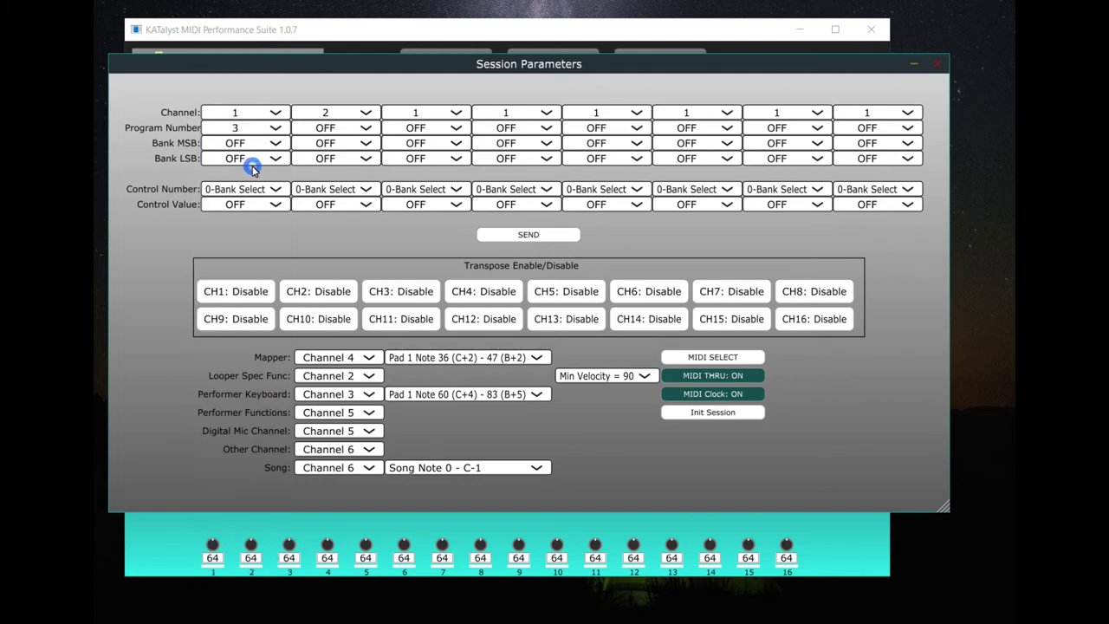
pyautogui.click(529, 235)
pyautogui.click(527, 234)
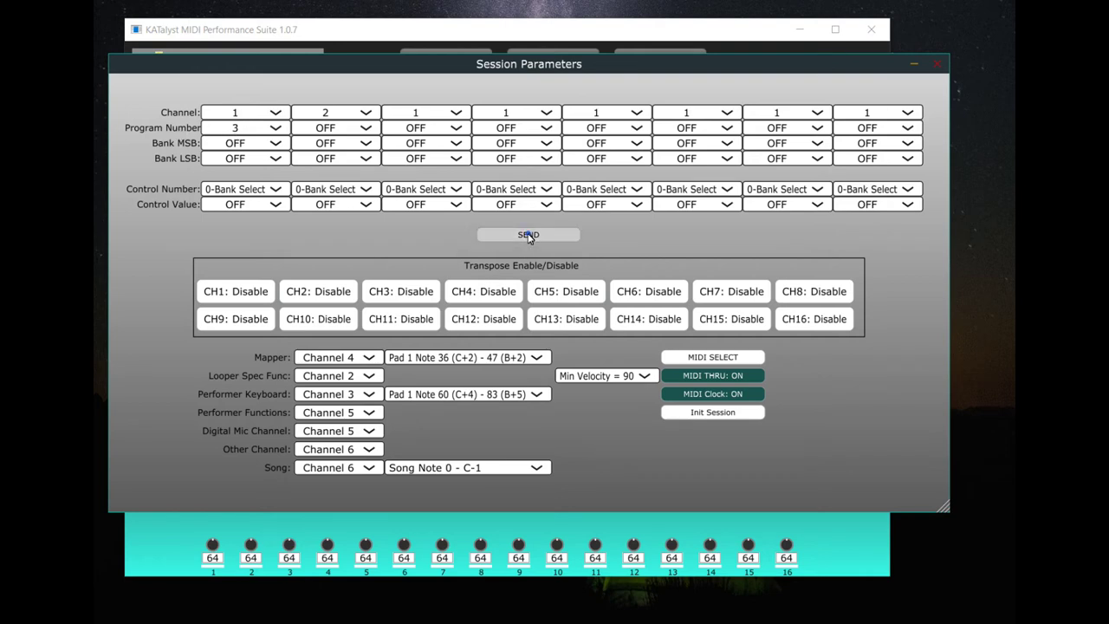
pyautogui.click(275, 115)
pyautogui.click(245, 88)
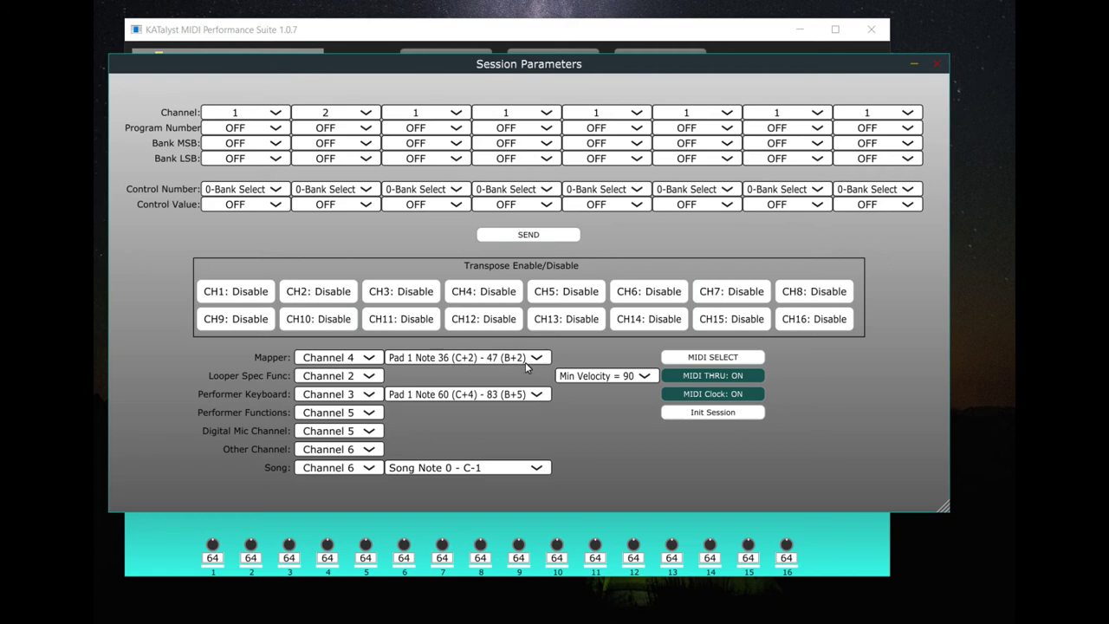
# Examine the zone pads in the main window behind the session parameters.
pyautogui.moveTo(514, 63); pyautogui.dragTo(506, 448)
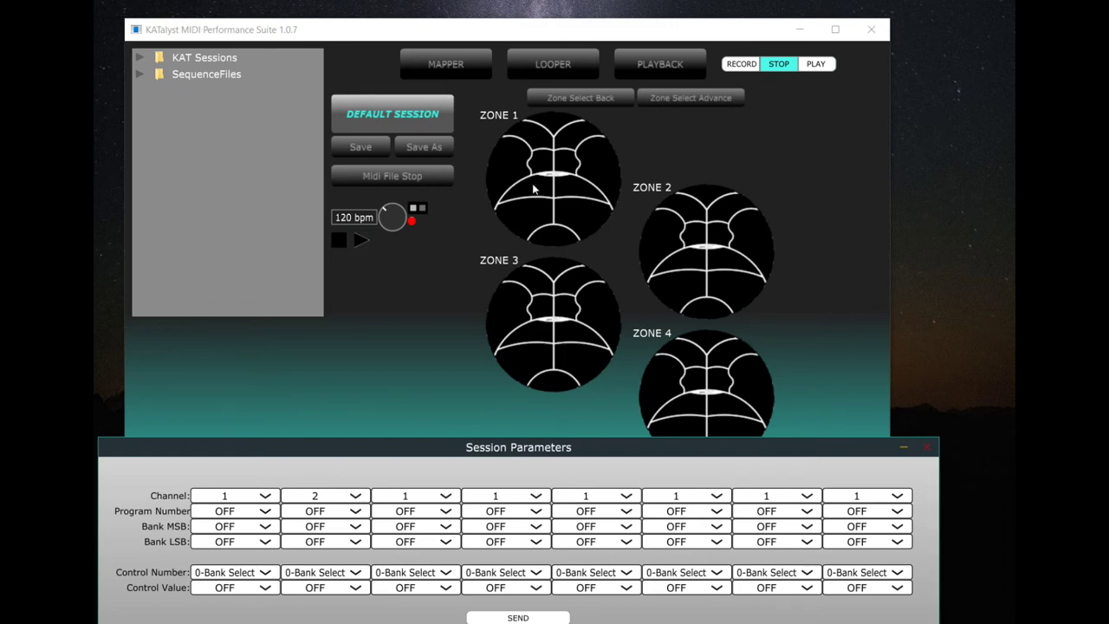
pyautogui.click(573, 447)
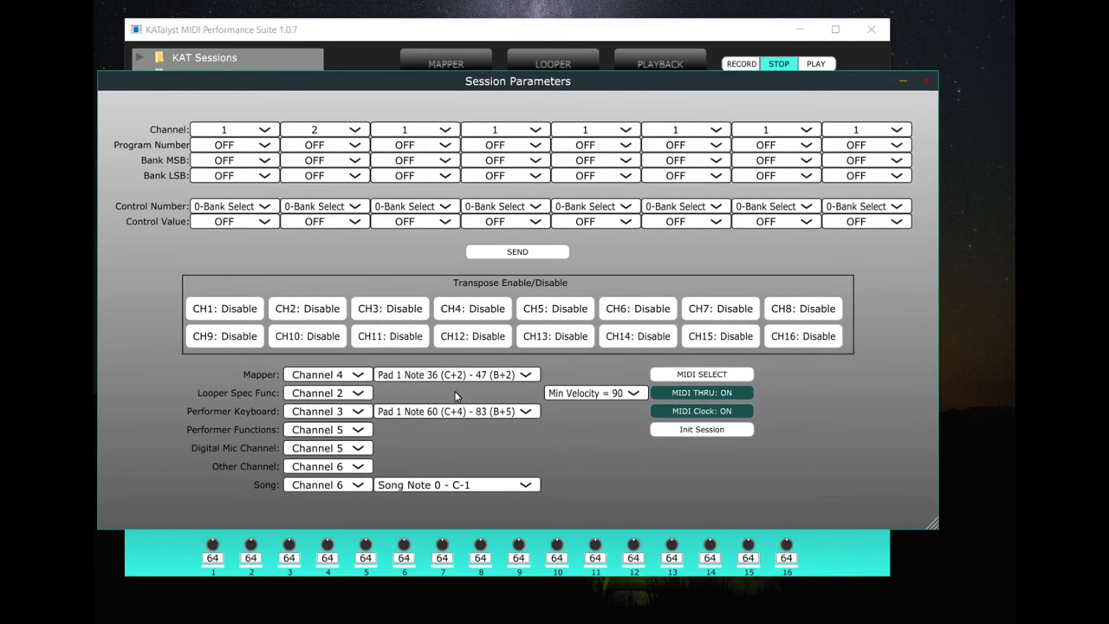
pyautogui.click(492, 80)
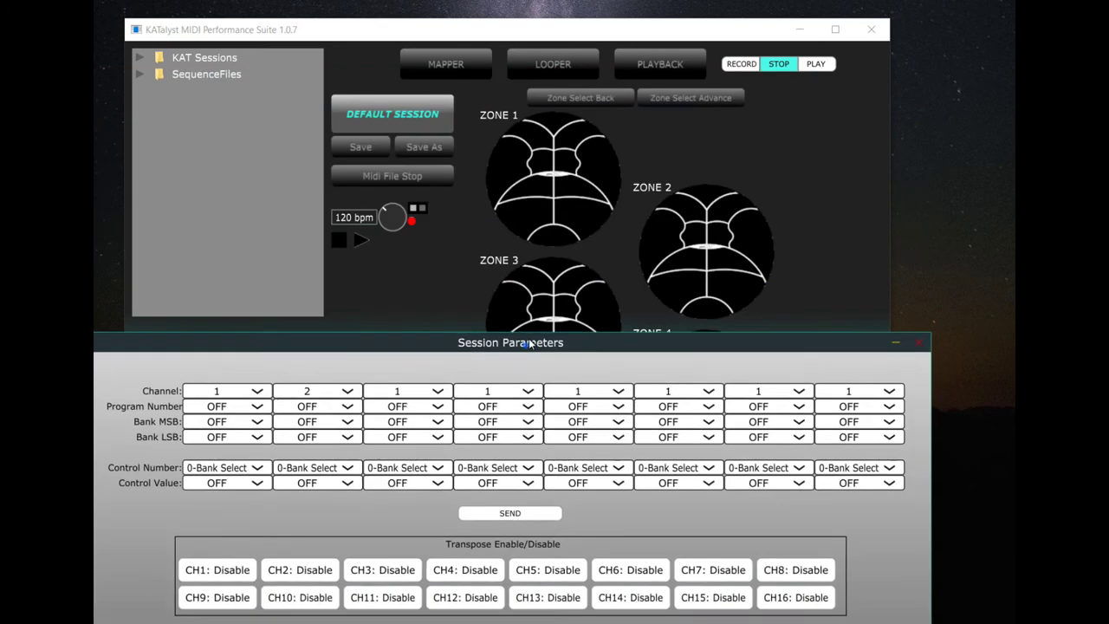
pyautogui.moveTo(524, 347); pyautogui.dragTo(521, 103)
# Set the Mapper's note range to Pad 1 Note 35 (B+1) - 46 (A#+2).
pyautogui.click(434, 395)
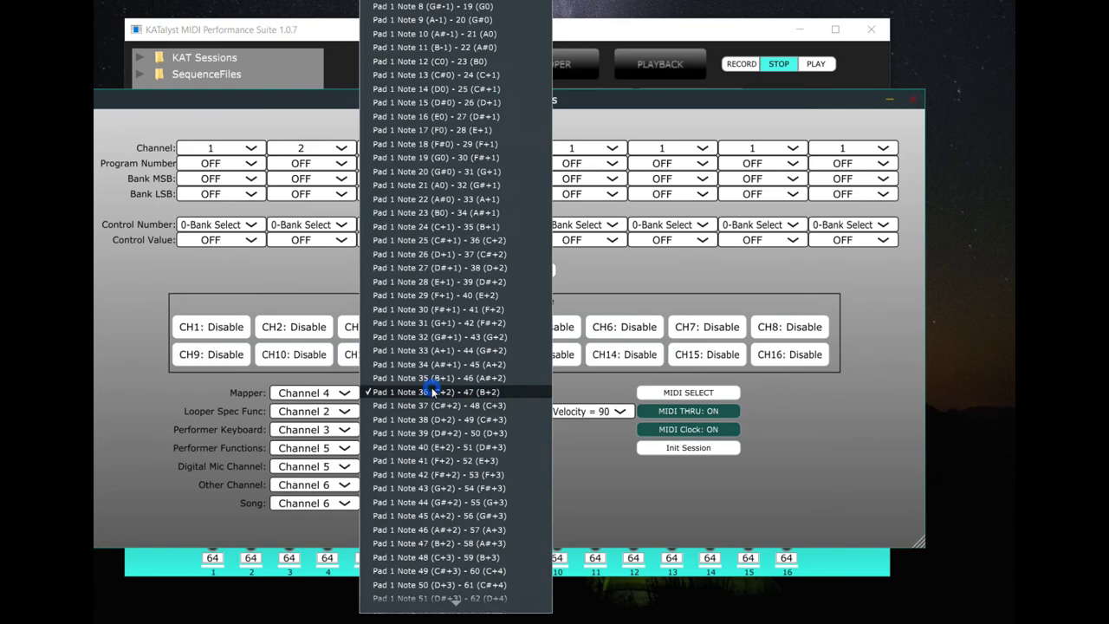
pyautogui.click(444, 395)
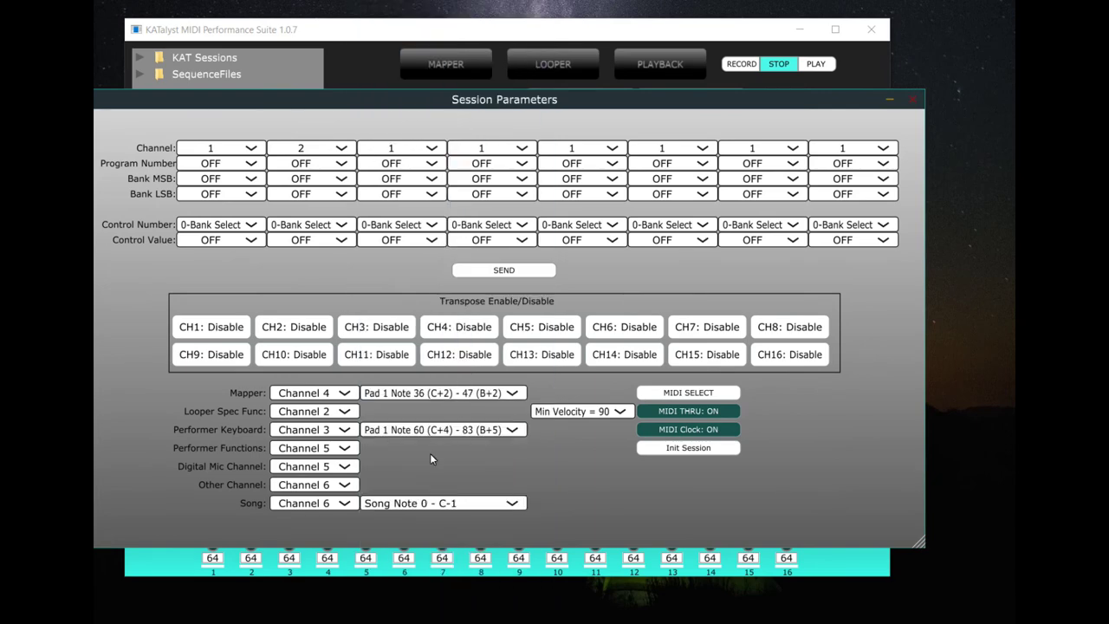
pyautogui.click(438, 397)
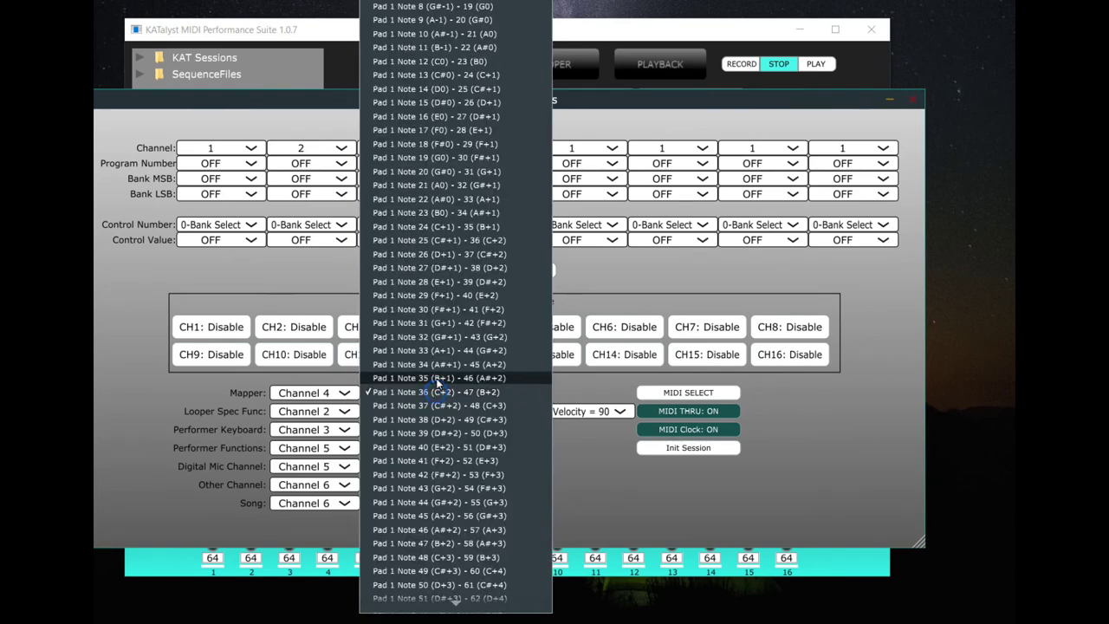
pyautogui.click(446, 380)
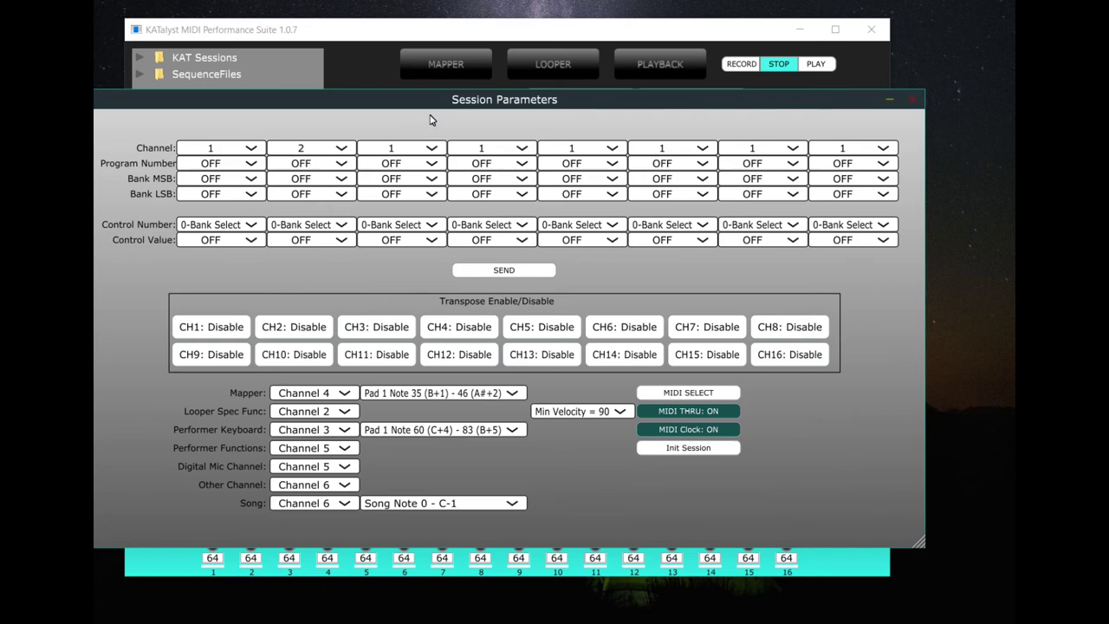
# Switch the main window to the Looper functions and compare them with the session's channel and note assignments.
pyautogui.moveTo(439, 100); pyautogui.dragTo(454, 375)
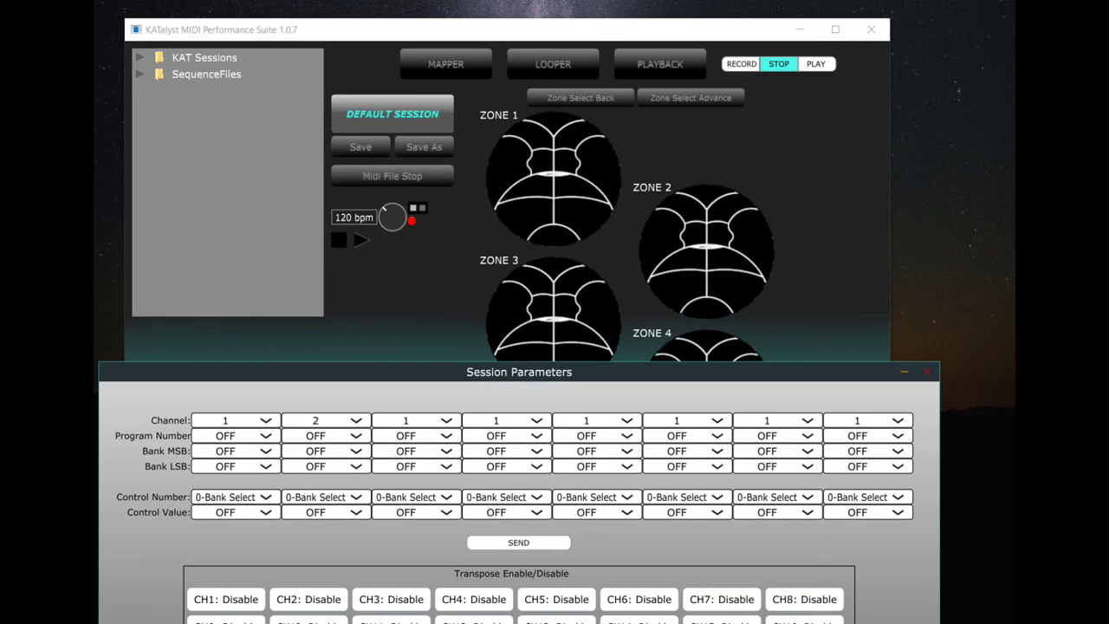
pyautogui.click(553, 64)
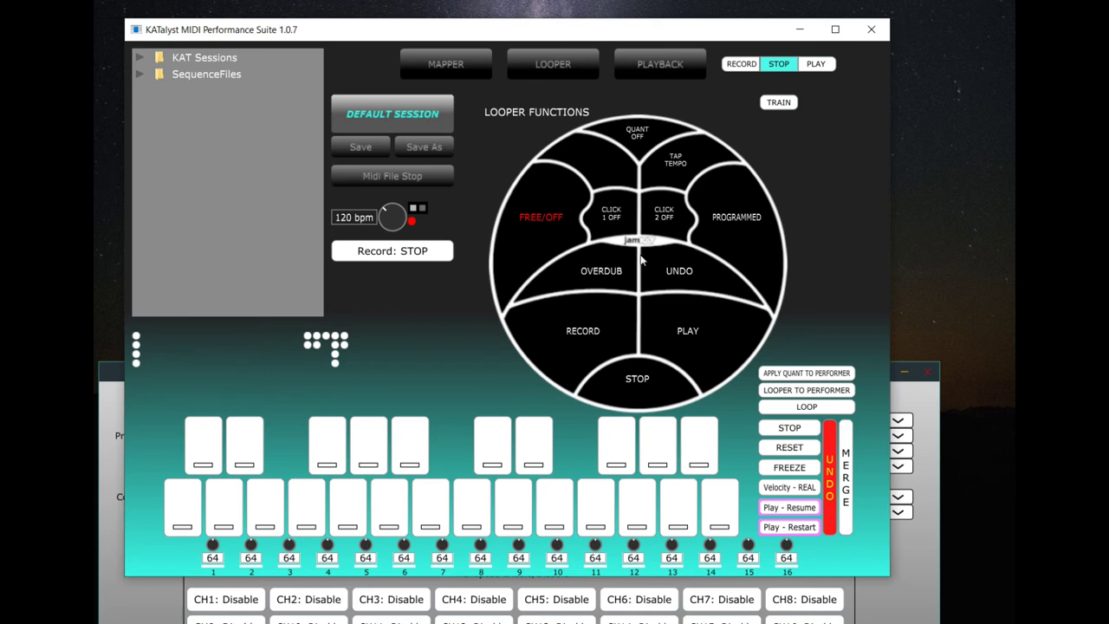
pyautogui.click(100, 402)
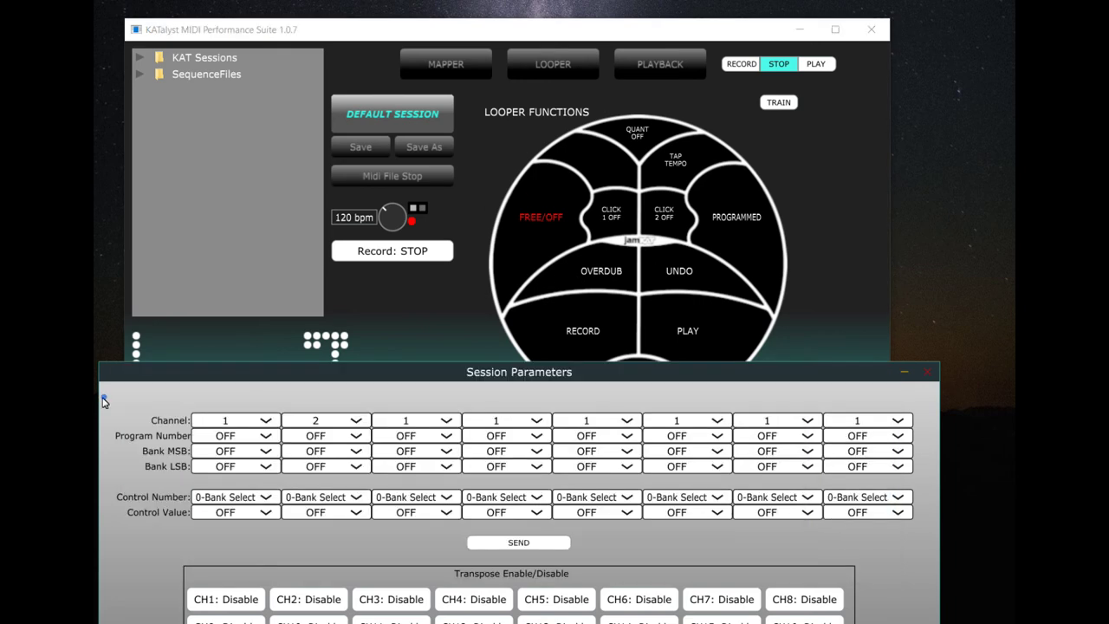
pyautogui.moveTo(447, 376); pyautogui.dragTo(448, 72)
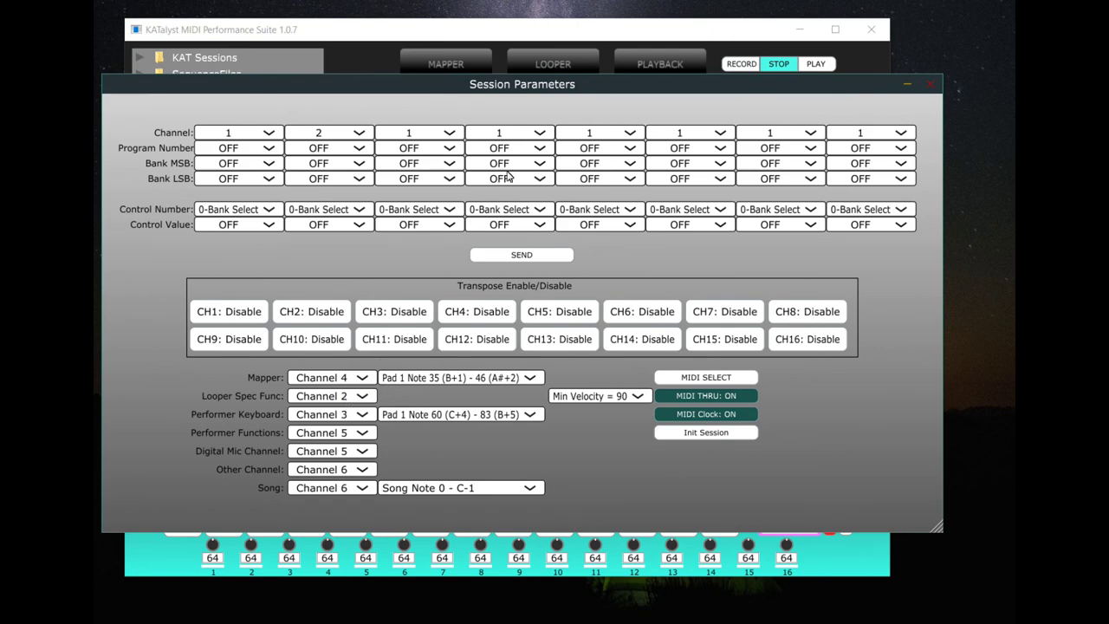
pyautogui.click(525, 84)
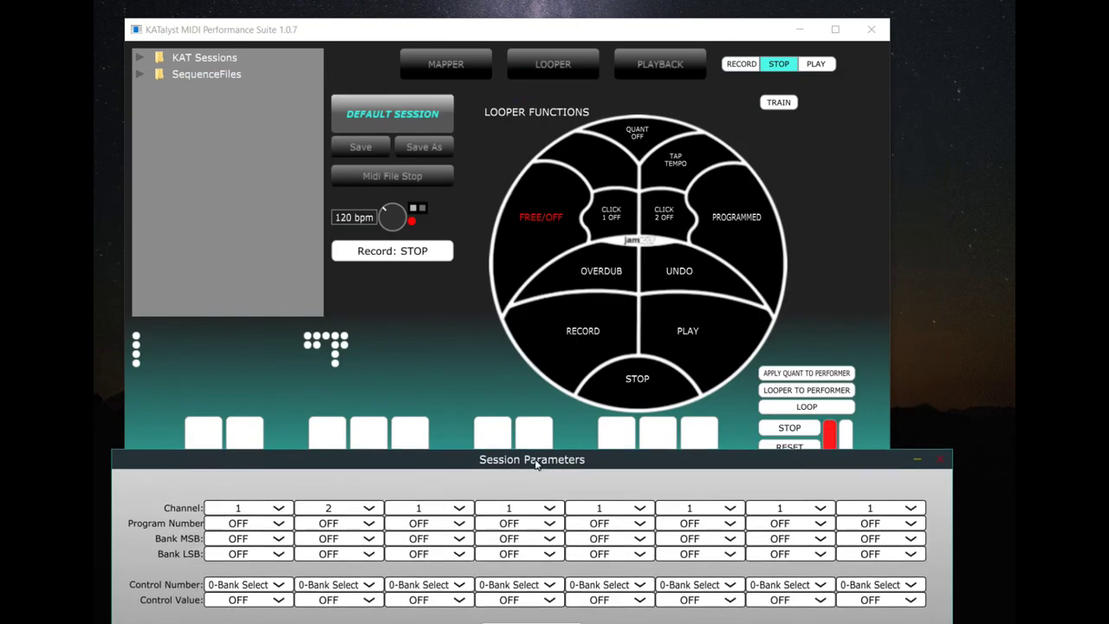
# Check the looper pads' note assignments in Train mode and the settings of the Programmed pad.
pyautogui.click(778, 103)
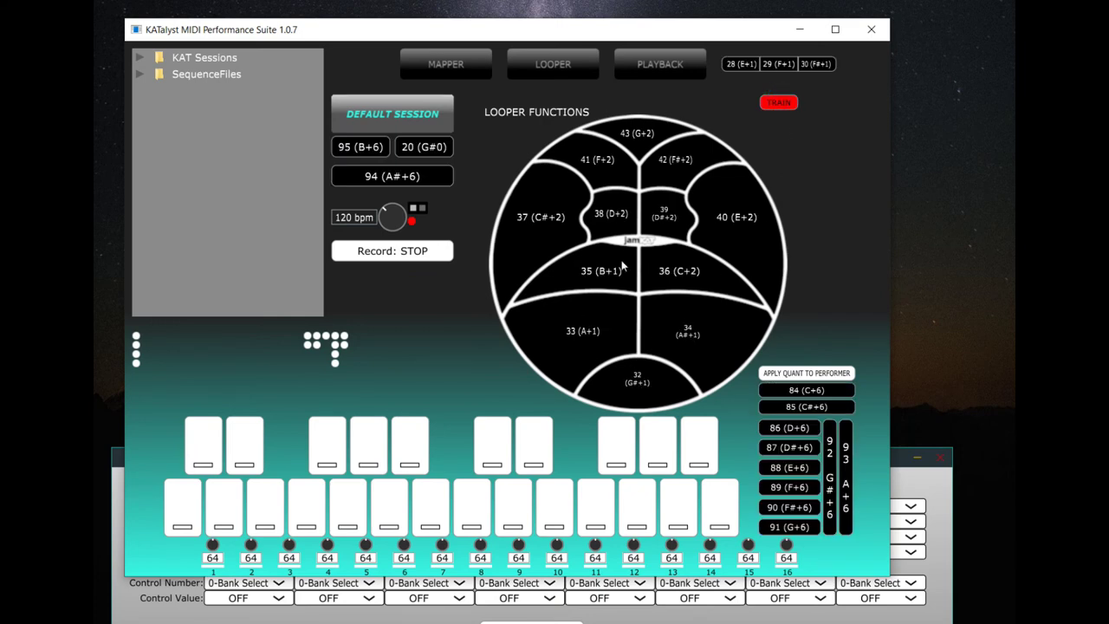
pyautogui.click(777, 103)
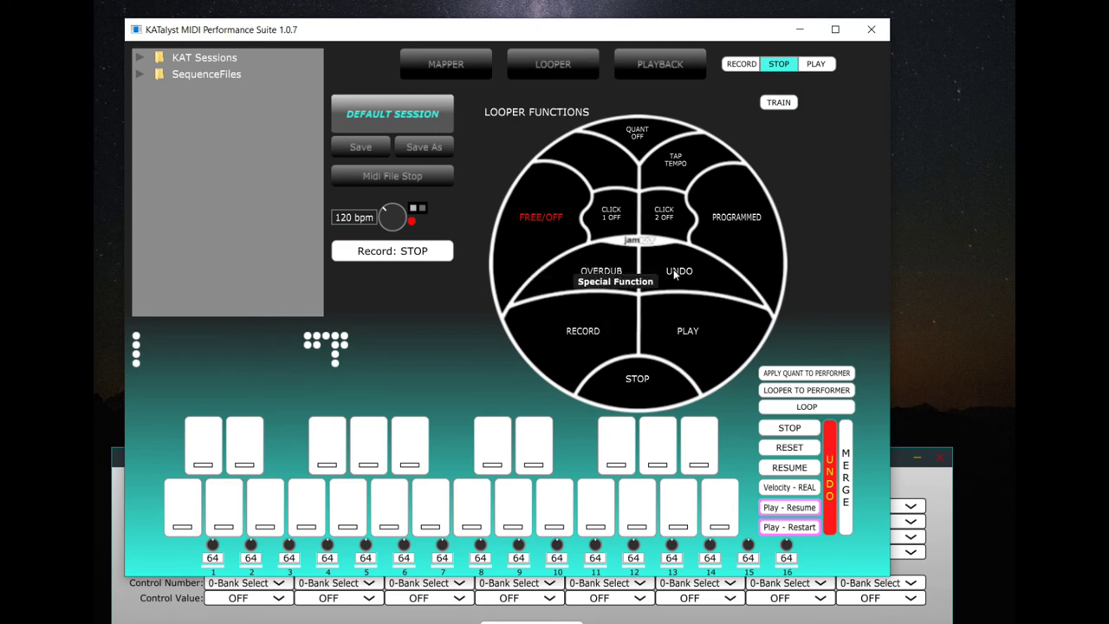
pyautogui.click(744, 219)
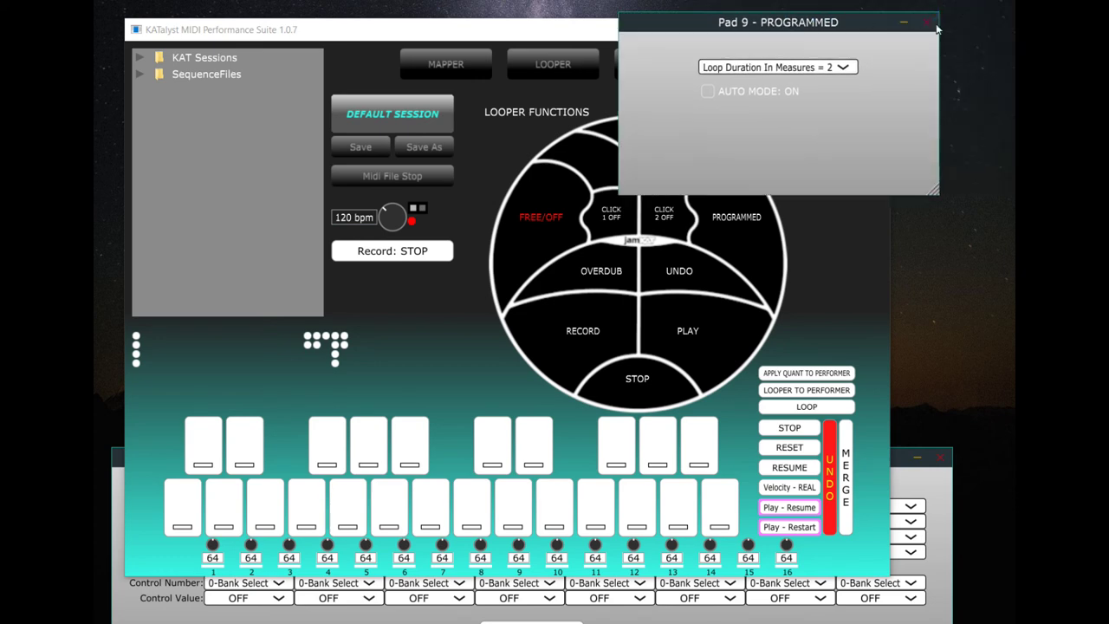
pyautogui.click(932, 25)
# Turn on Train mode for the looper, review the session parameters again and close them.
pyautogui.click(779, 103)
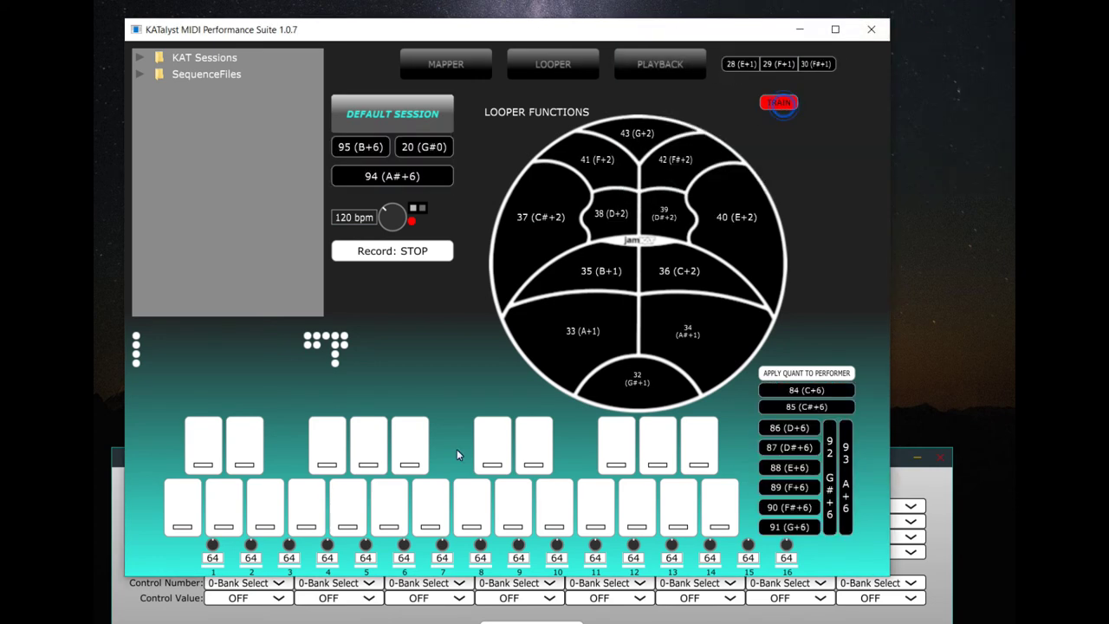
pyautogui.click(134, 606)
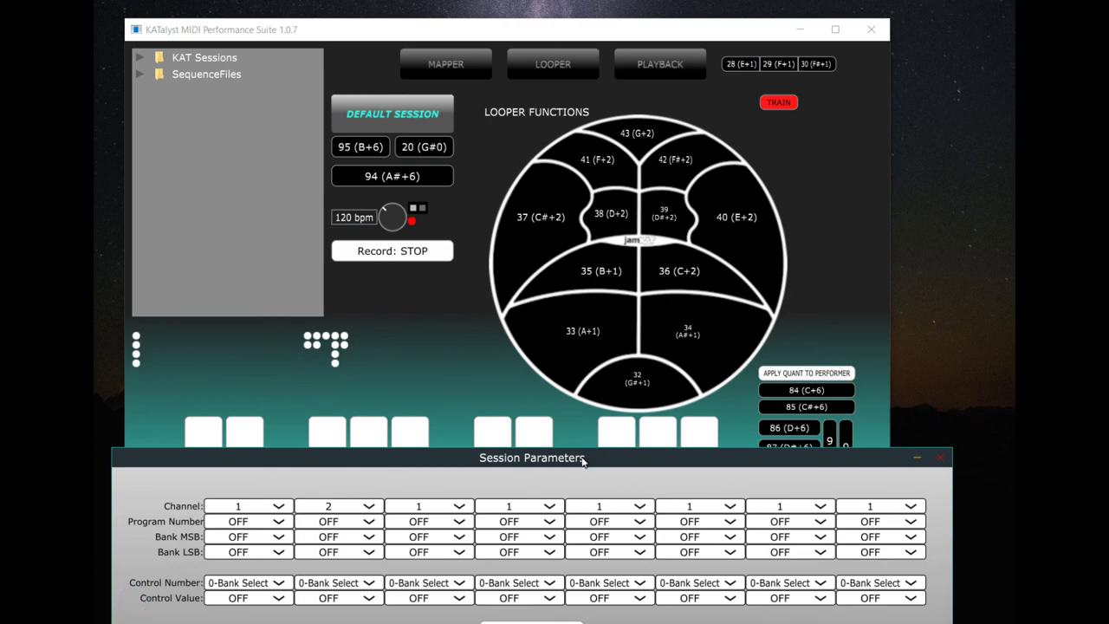
pyautogui.moveTo(592, 459); pyautogui.dragTo(573, 62)
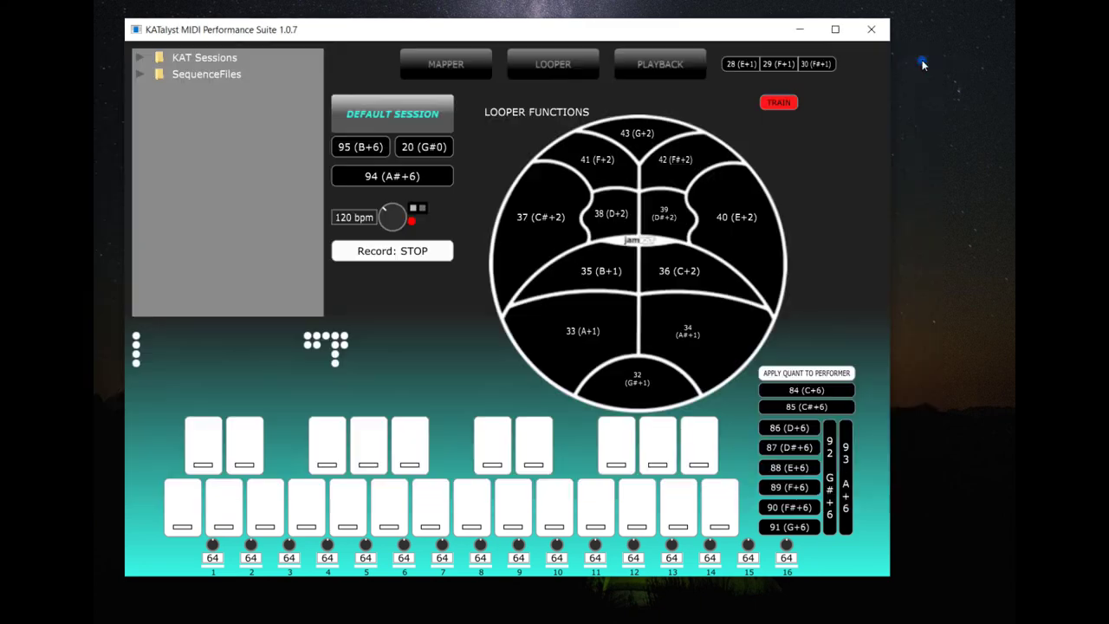
# Set the numbered knob for channel 5 to 67 and the one for channel 4 to 63.
pyautogui.click(920, 60)
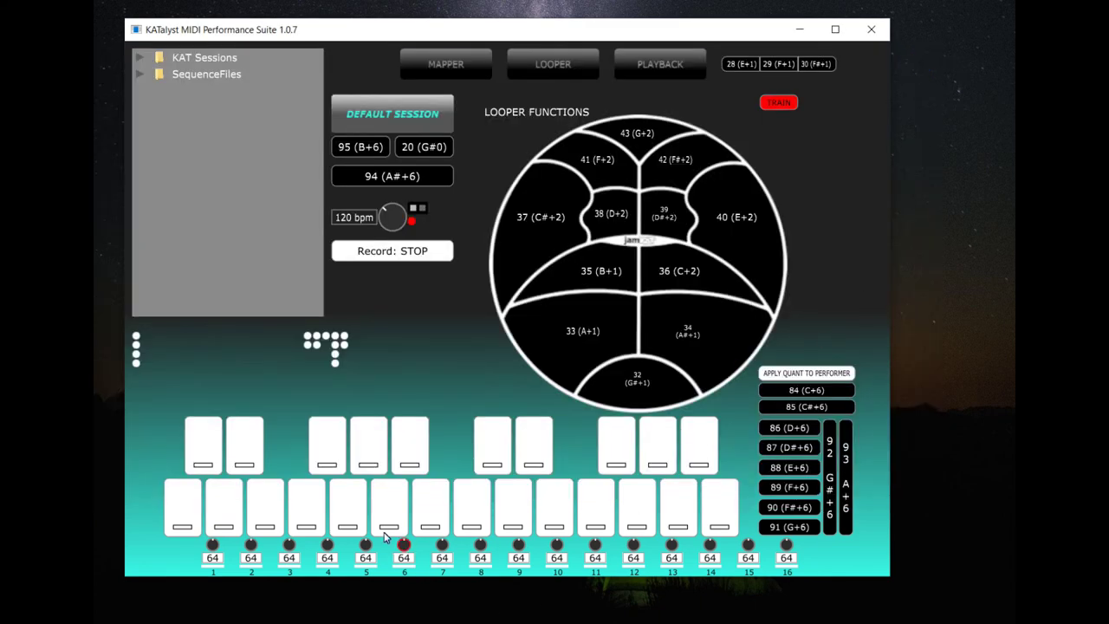
pyautogui.moveTo(366, 544); pyautogui.dragTo(327, 544)
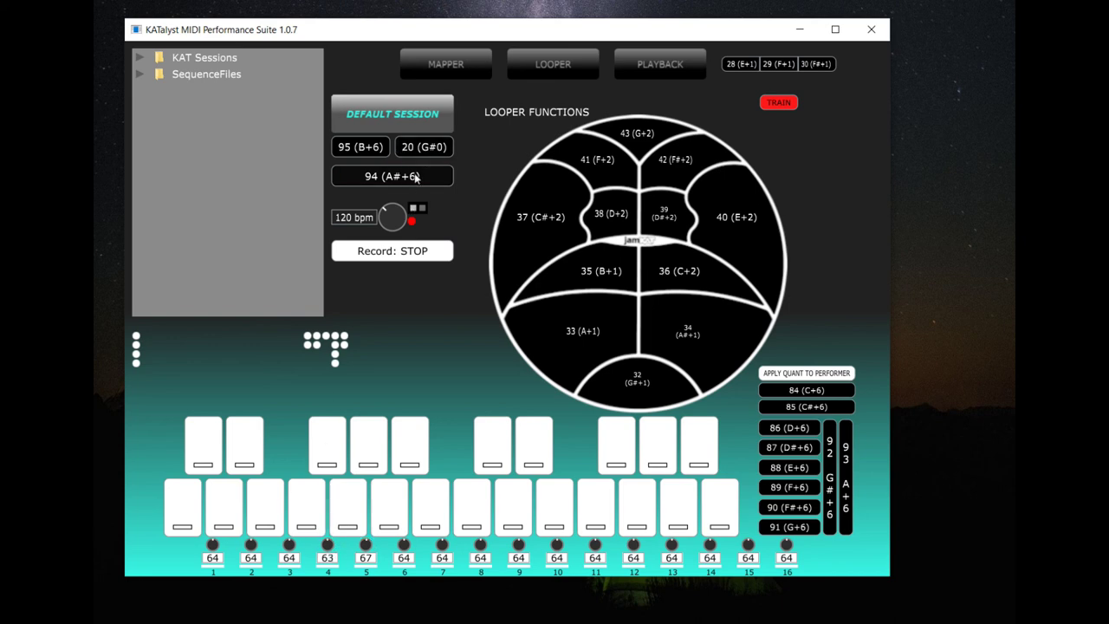
# Turn off Train mode for the looper and save the default session.
pyautogui.click(780, 104)
pyautogui.click(363, 149)
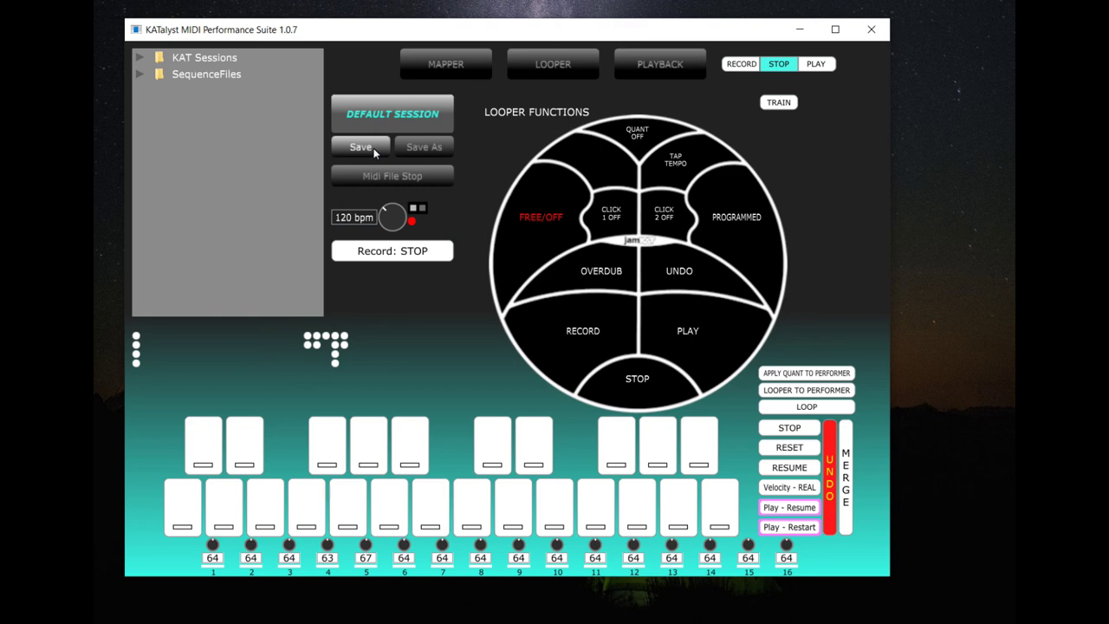
# Review the default session's parameters and the Click 1 pad's note assignments and channels, closing each window after checking.
pyautogui.click(418, 109)
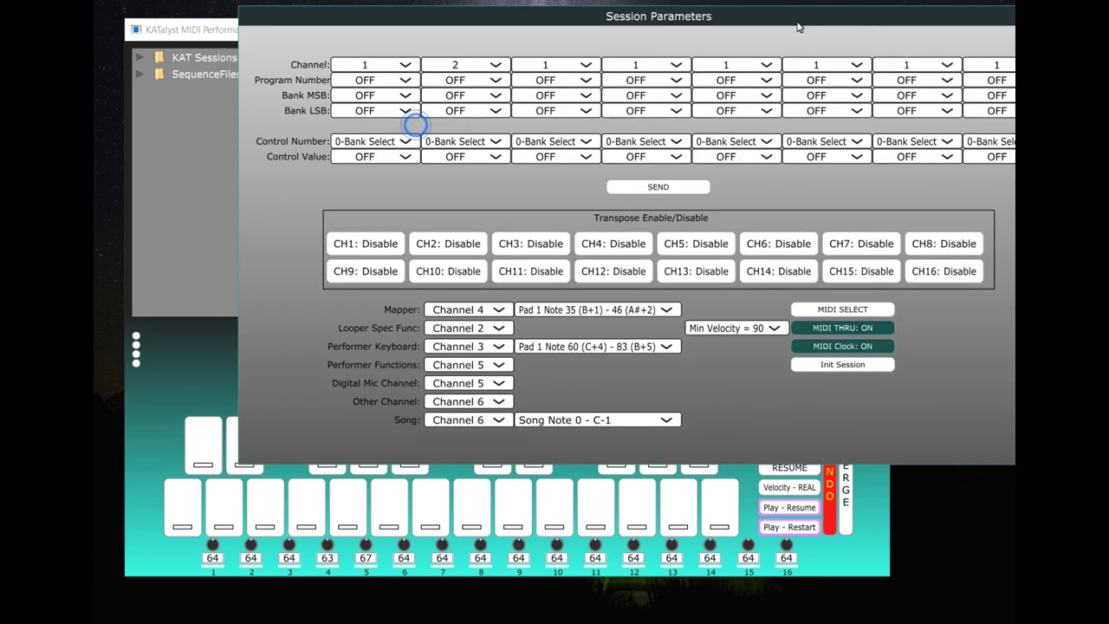
pyautogui.click(378, 99)
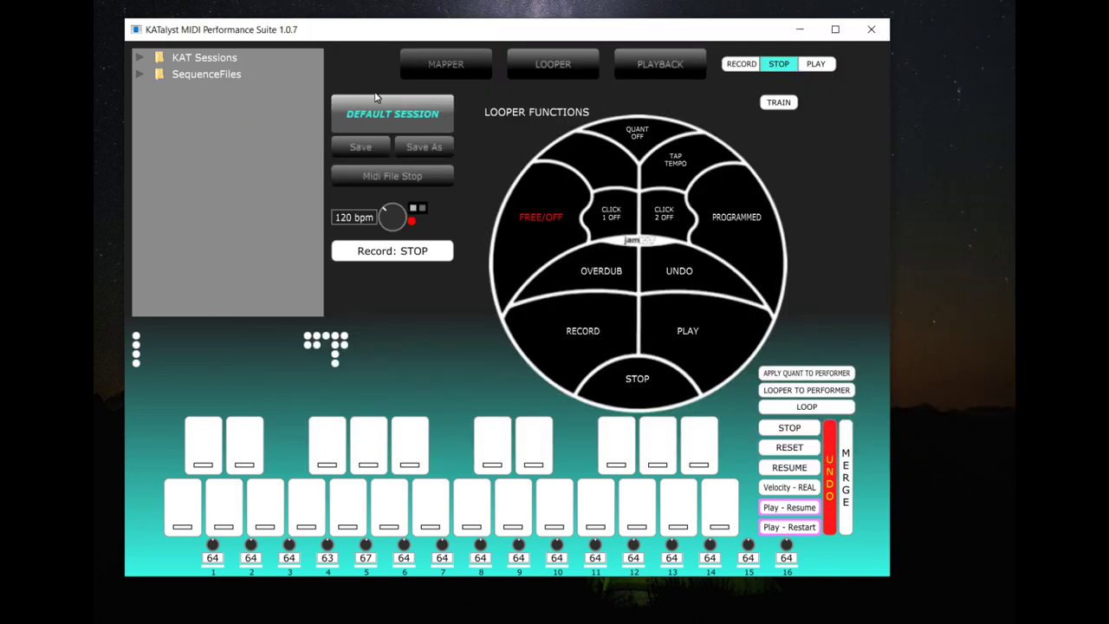
pyautogui.click(612, 221)
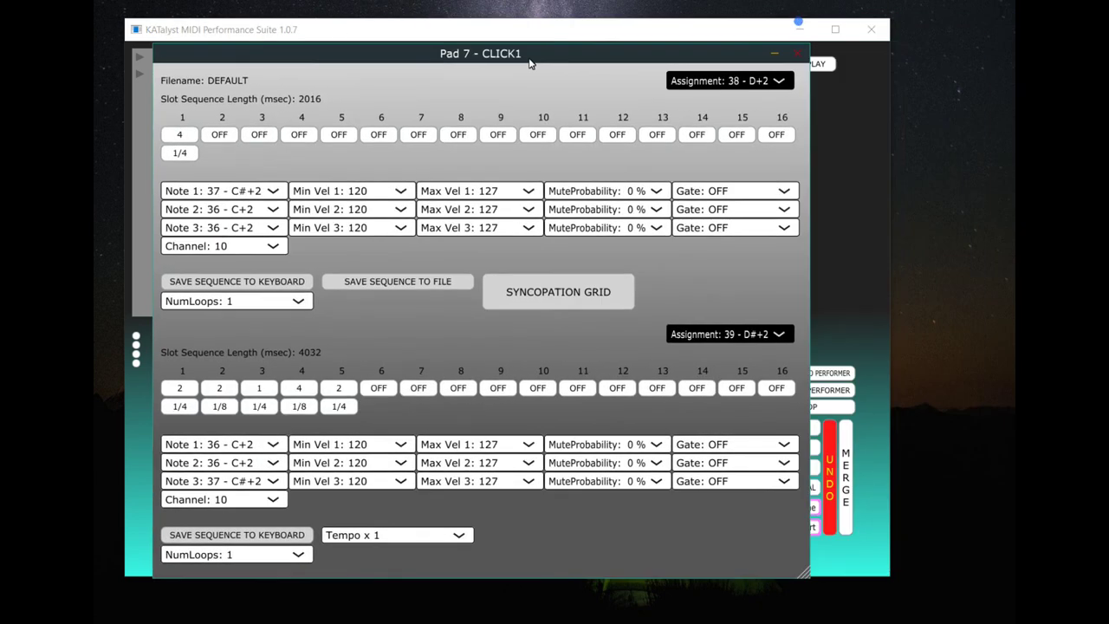
pyautogui.click(806, 55)
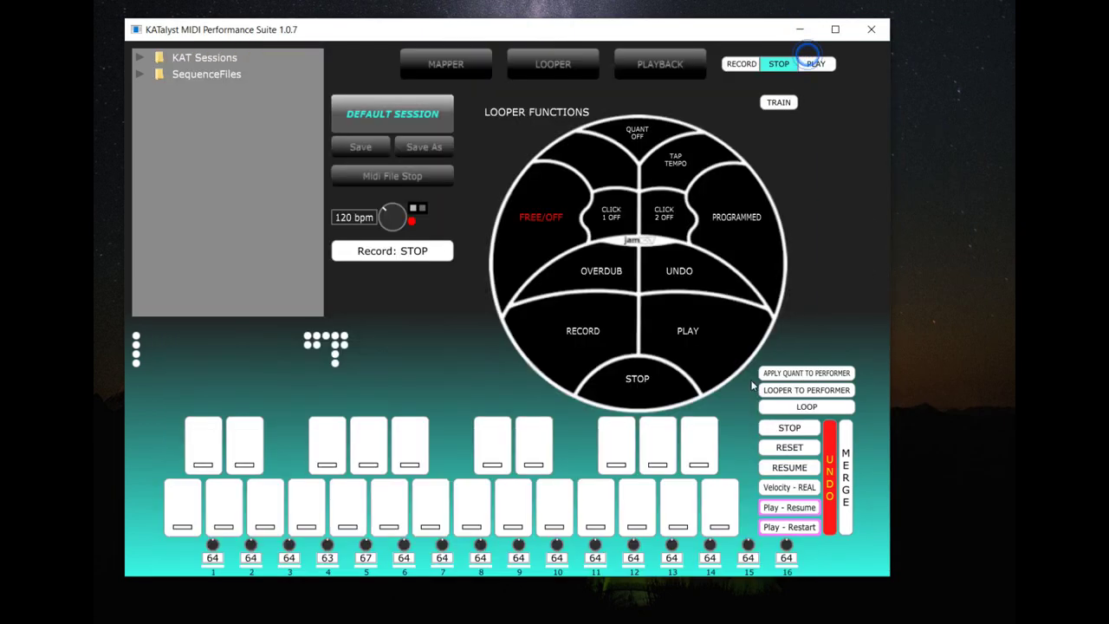
pyautogui.click(393, 130)
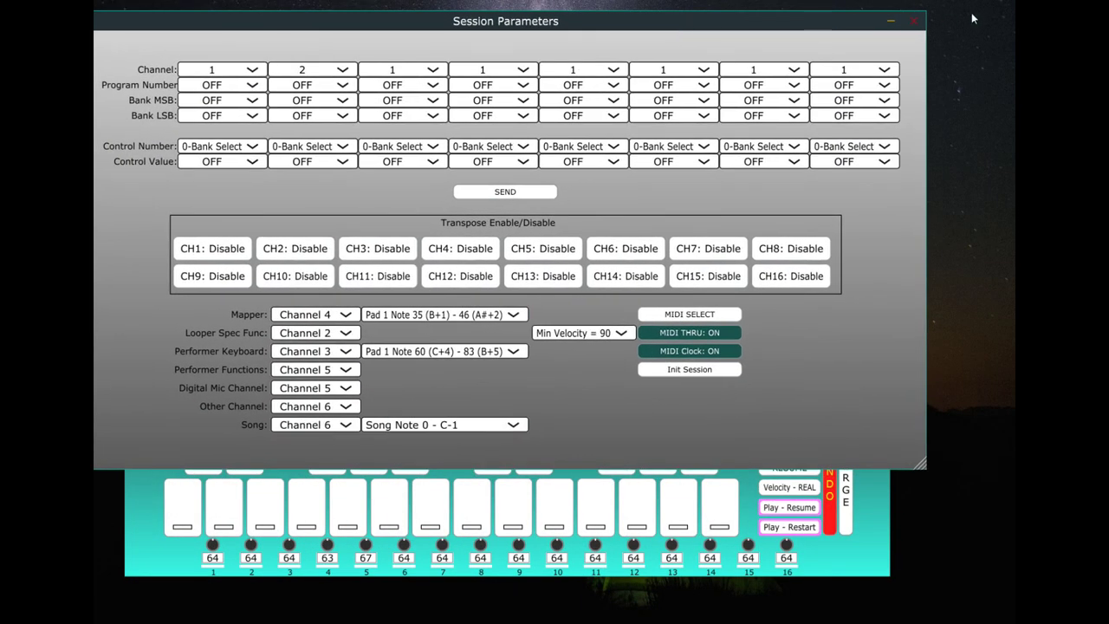
pyautogui.click(914, 23)
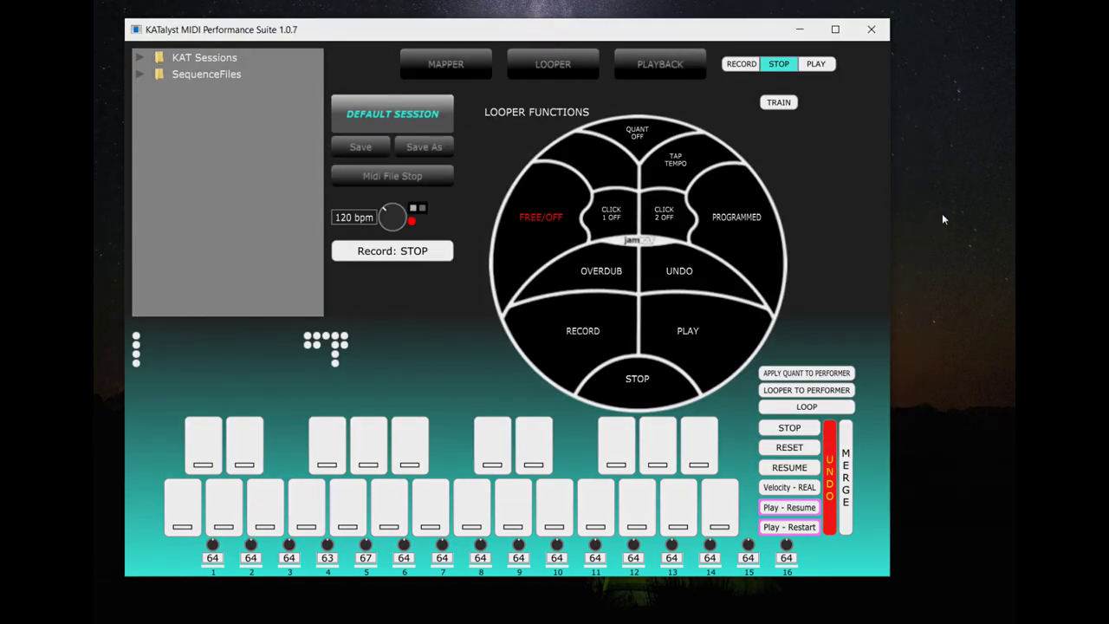